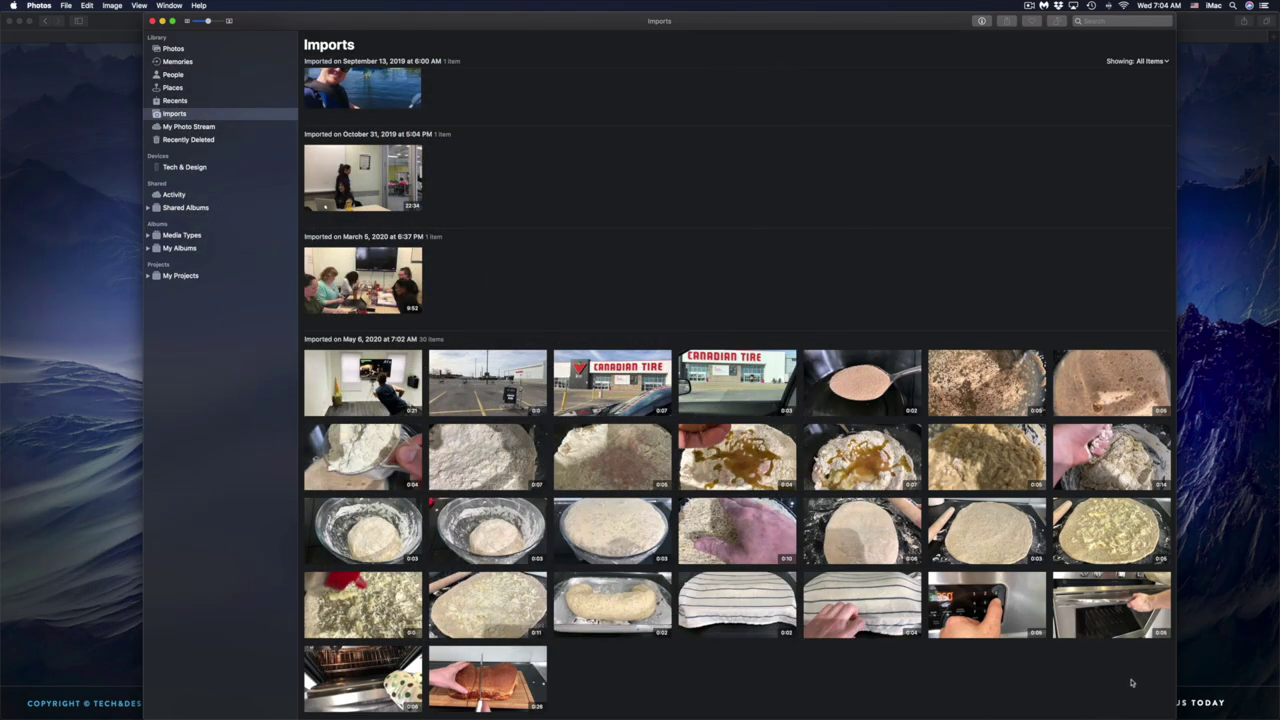
Select the rolled-dough video in the May 6, 2020 import, switching from the oven keypad video
{"action": "left_click", "coordinate": [1001, 599]}
{"action": "left_click", "coordinate": [990, 525]}
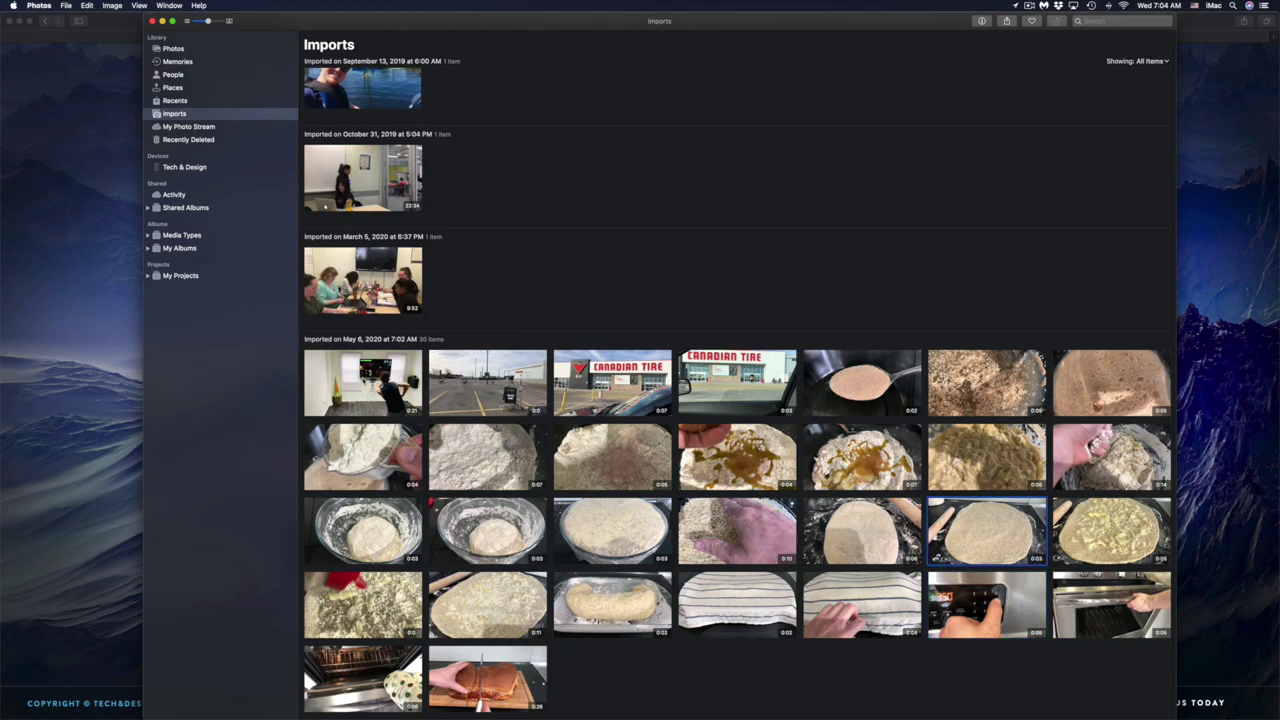
Select the first May 6 video and choose File > Export > Export Unmodified Original For 1 Video
{"action": "left_click", "coordinate": [338, 374]}
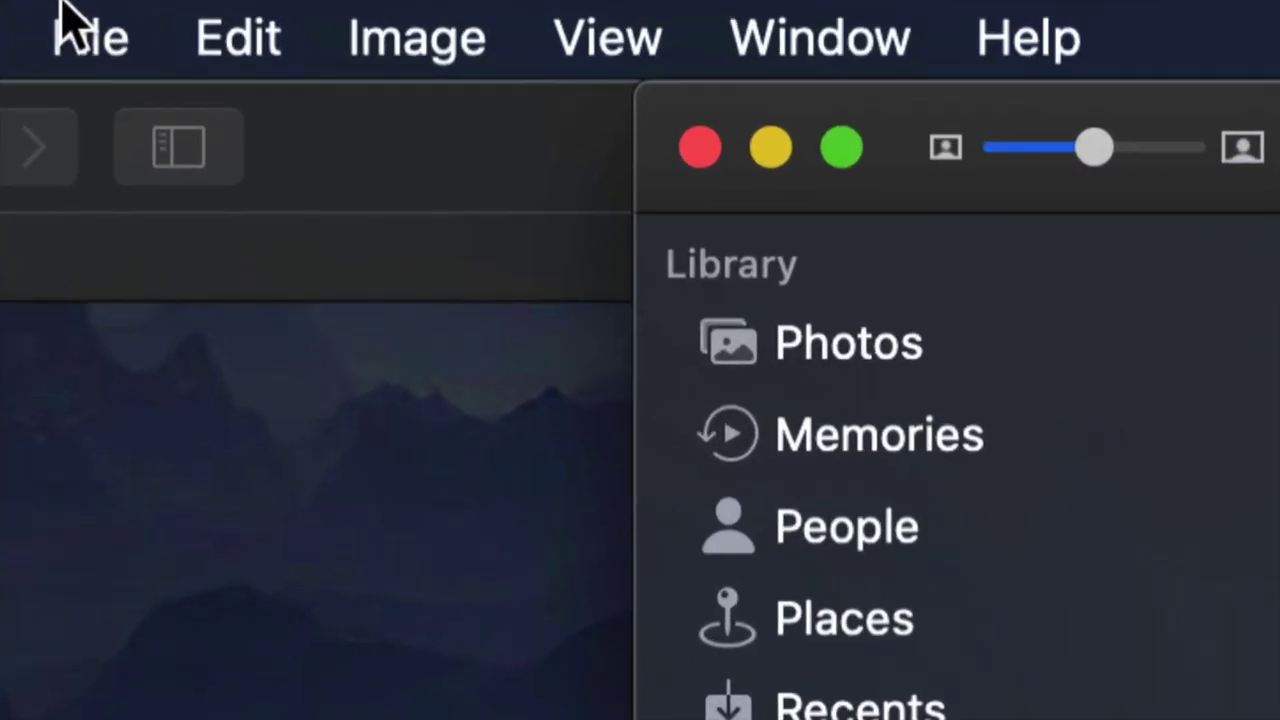
{"action": "left_click", "coordinate": [76, 24]}
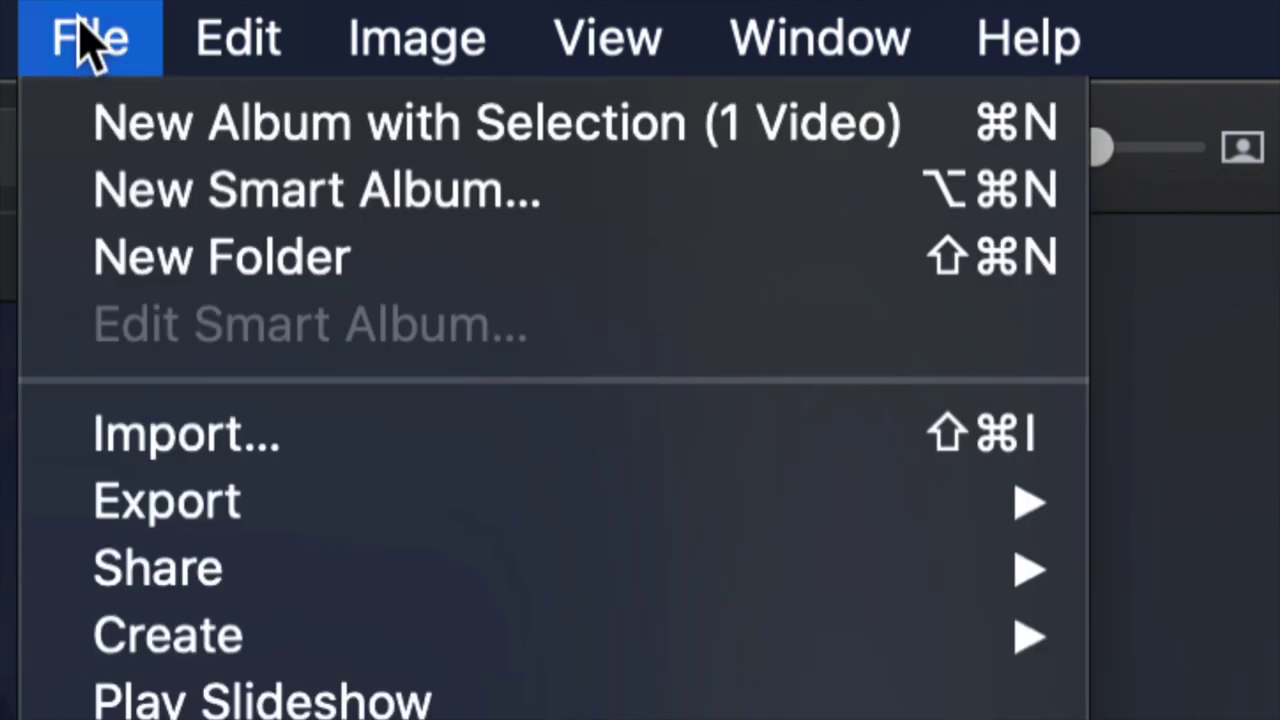
{"action": "mouse_move", "coordinate": [316, 495]}
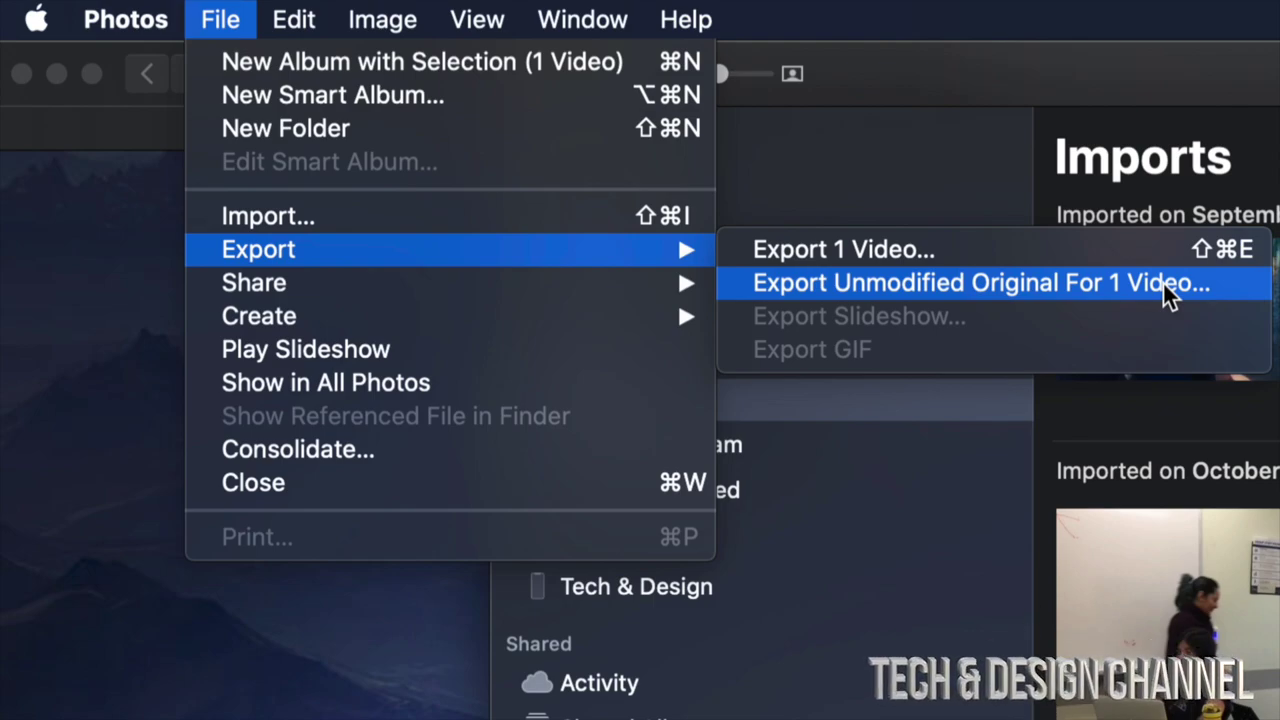
{"action": "left_click", "coordinate": [1163, 281]}
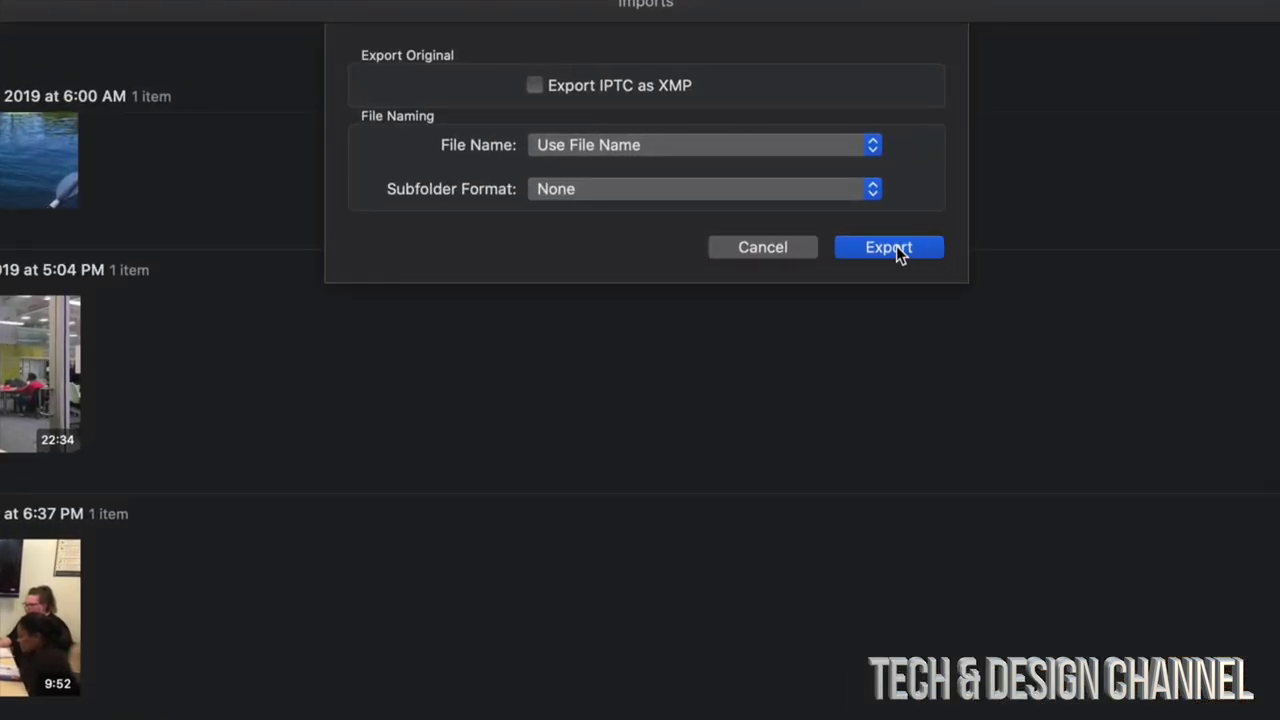
Accept the default export options and save the original video to the Desktop
{"action": "left_click", "coordinate": [896, 249]}
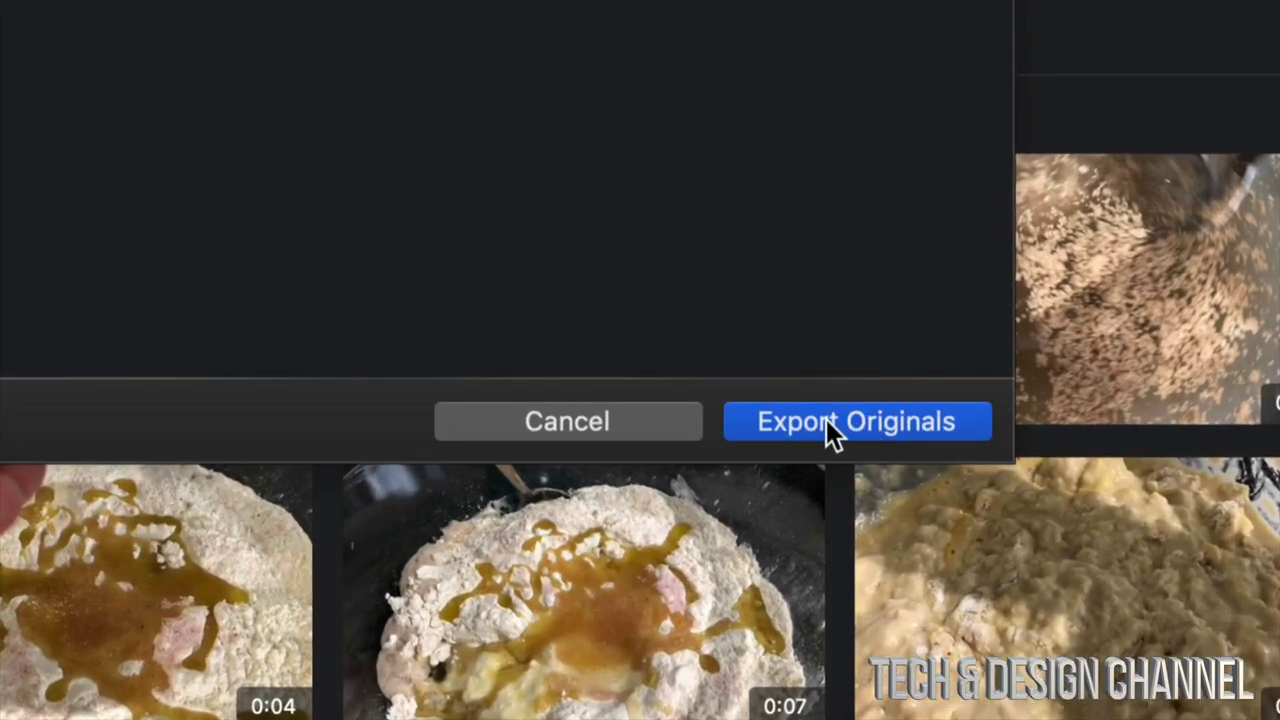
{"action": "left_click", "coordinate": [869, 428]}
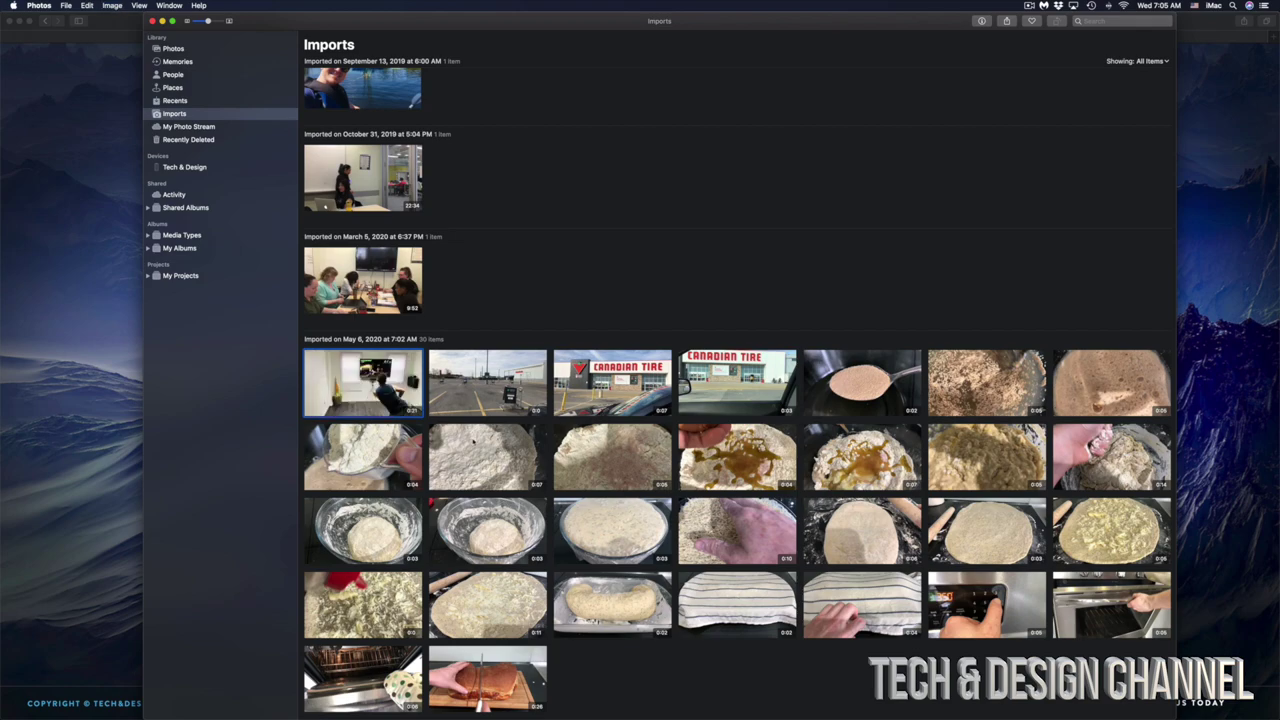
Delete the exported first video from the library; open and dismiss the Canadian Tire clip's menu
{"action": "key", "text": "super+BackSpace"}
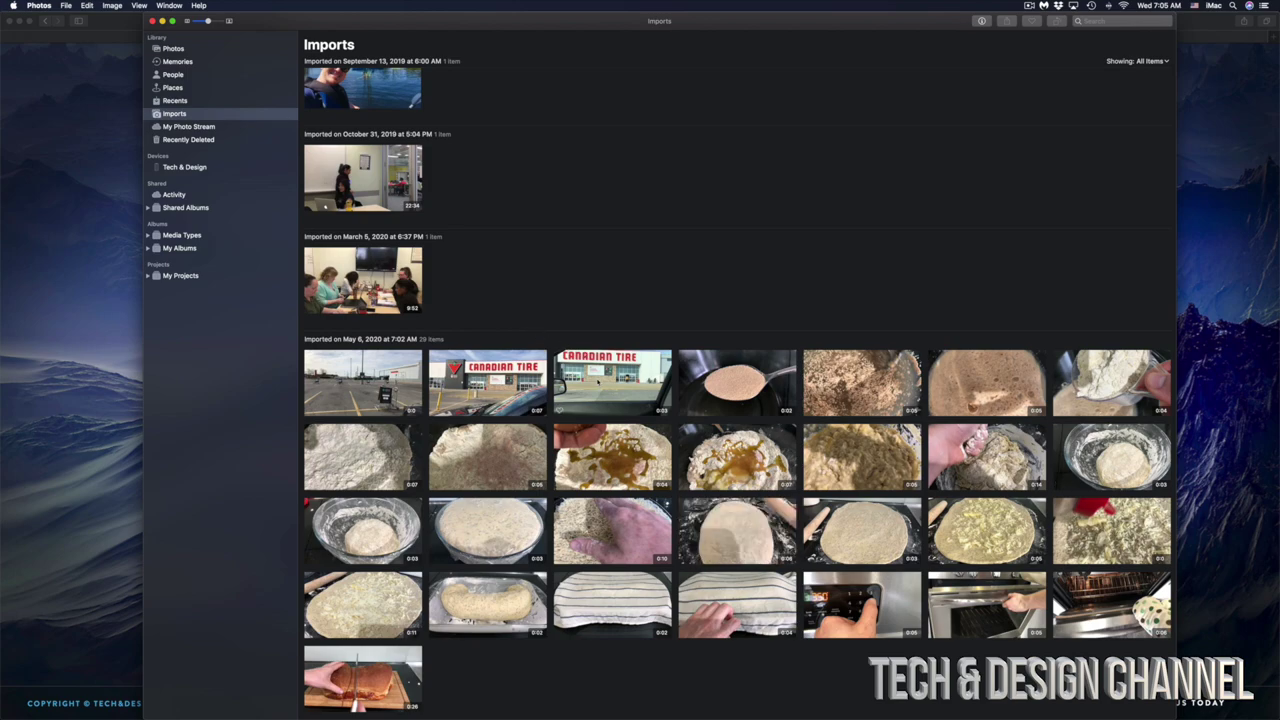
{"action": "right_click", "coordinate": [598, 381]}
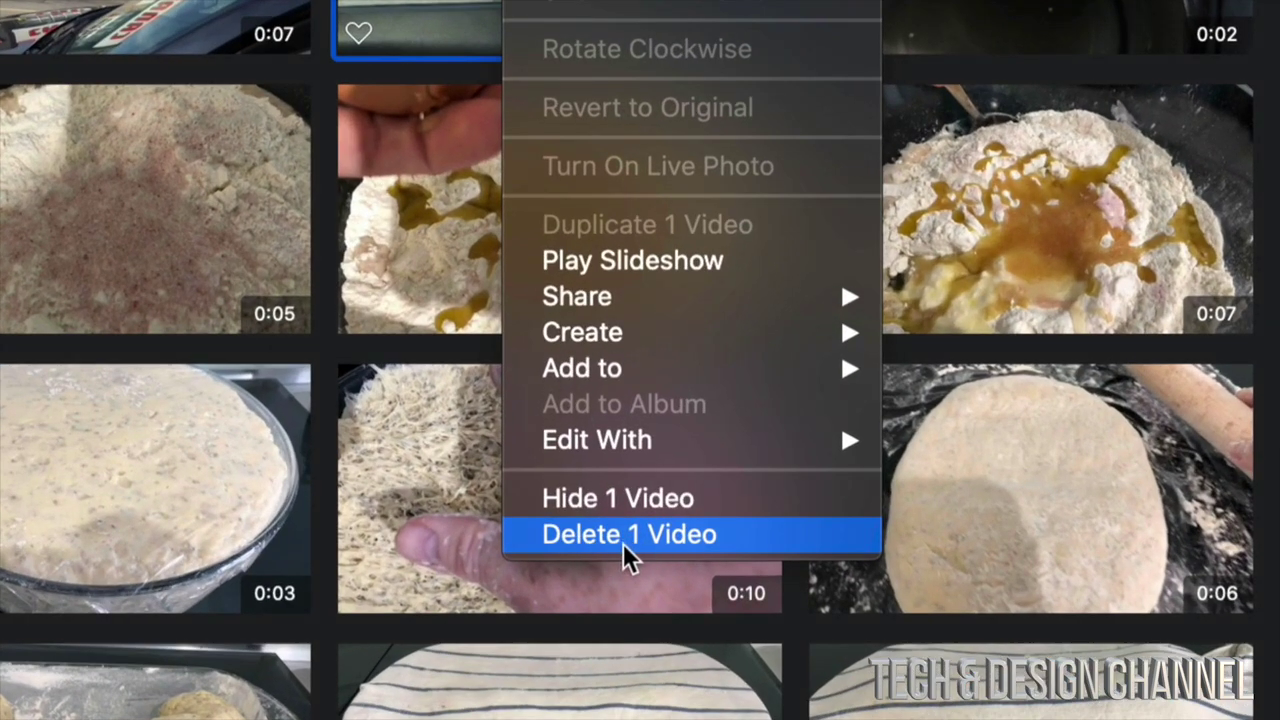
{"action": "left_click", "coordinate": [636, 538]}
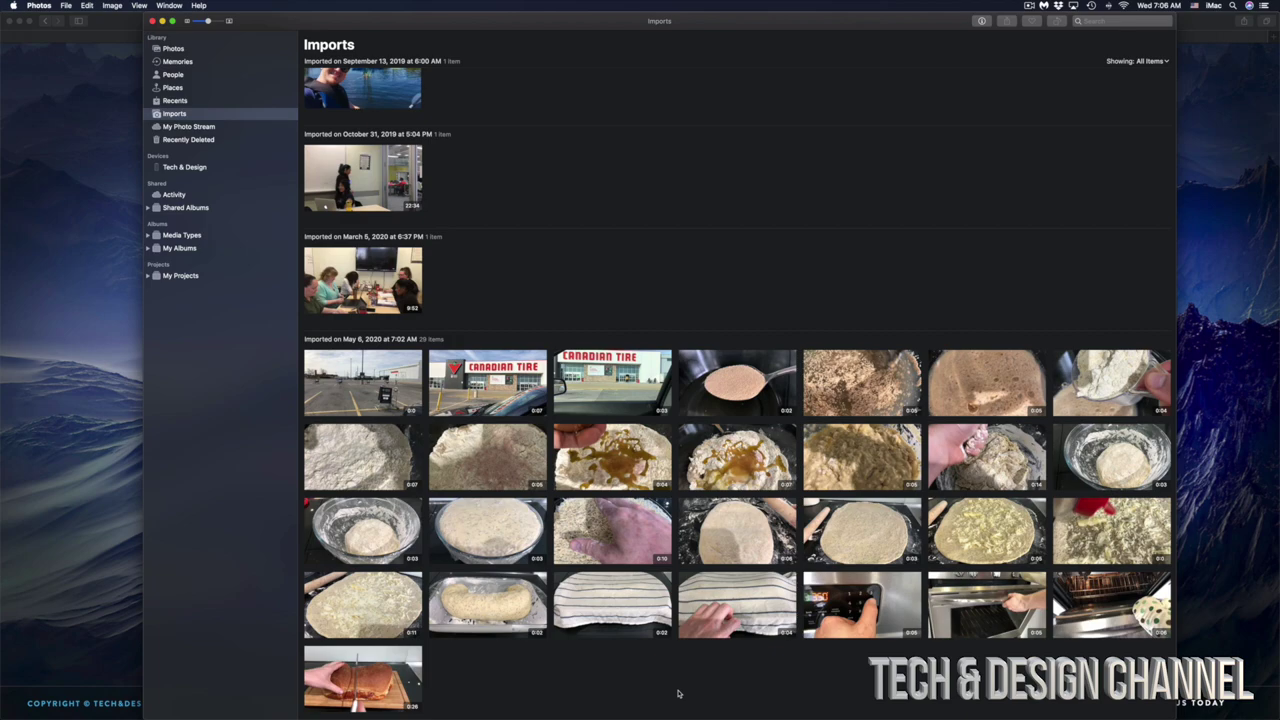
{"action": "key", "text": "super+a"}
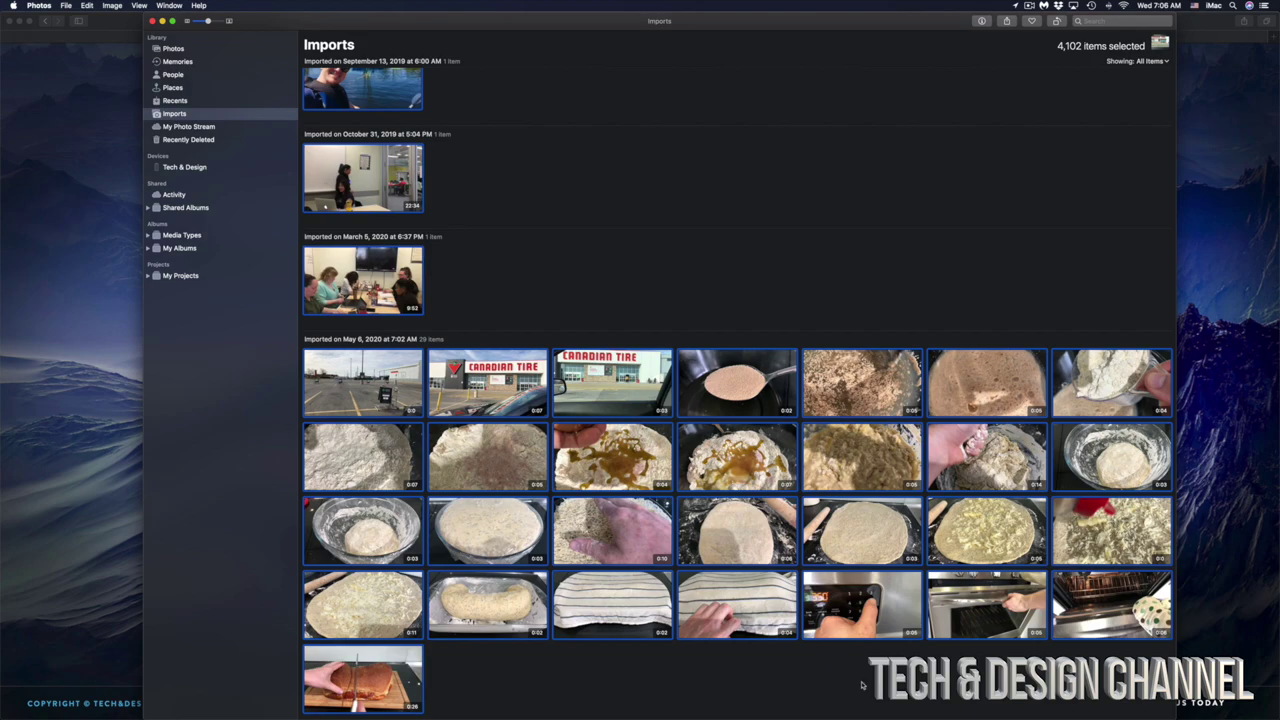
{"action": "left_click", "coordinate": [861, 685]}
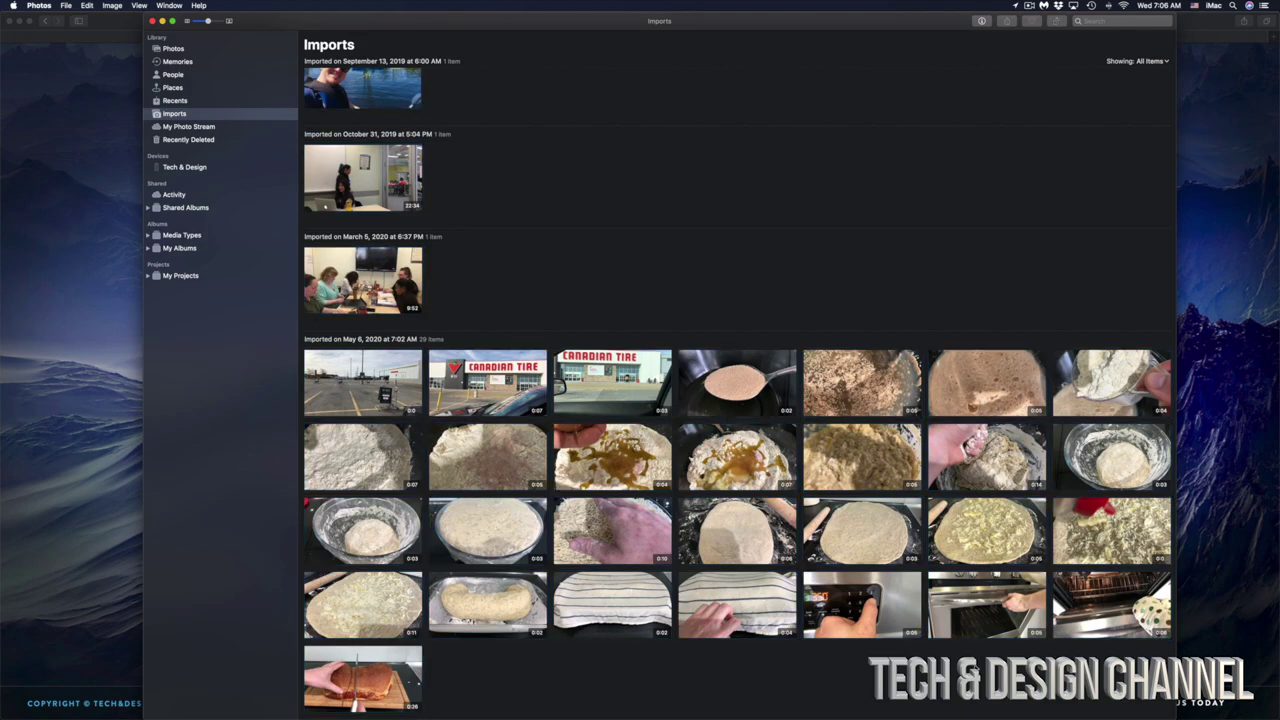
{"action": "left_click_drag", "start_coordinate": [1130, 690], "coordinate": [385, 363]}
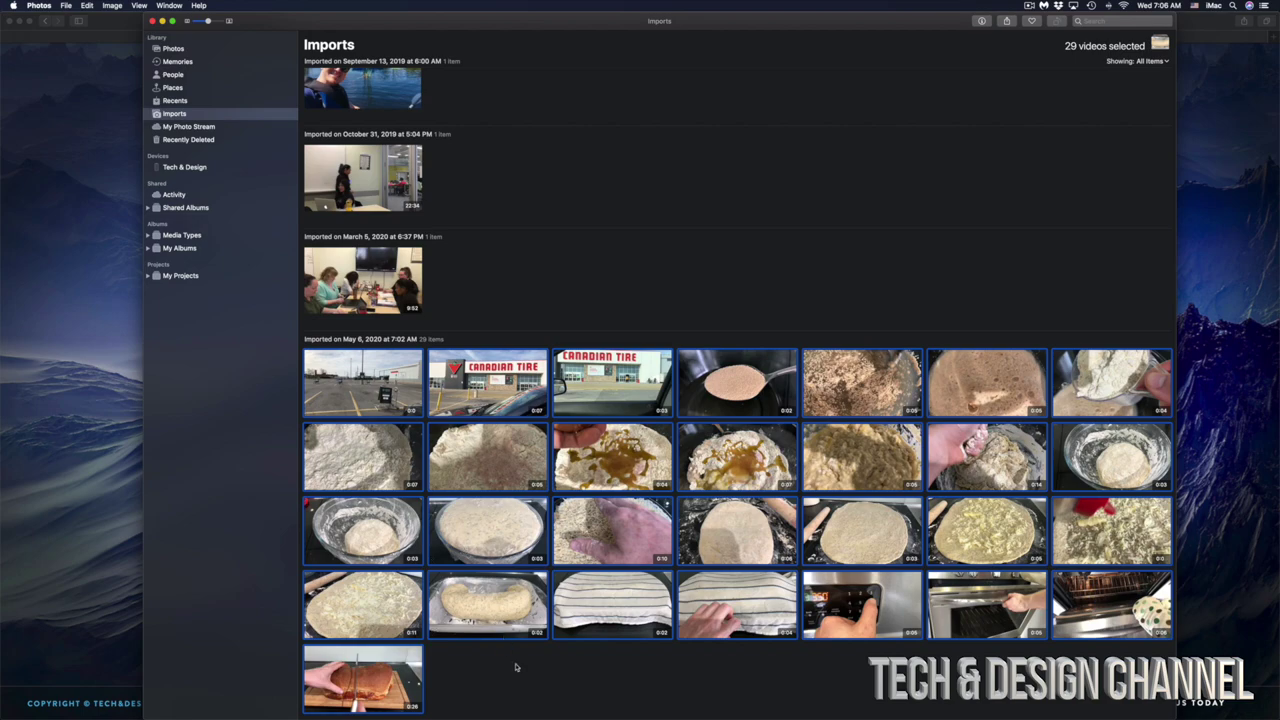
{"action": "left_click", "coordinate": [516, 667]}
{"action": "scroll", "coordinate": [516, 667], "scroll_direction": "down", "scroll_amount": 1}
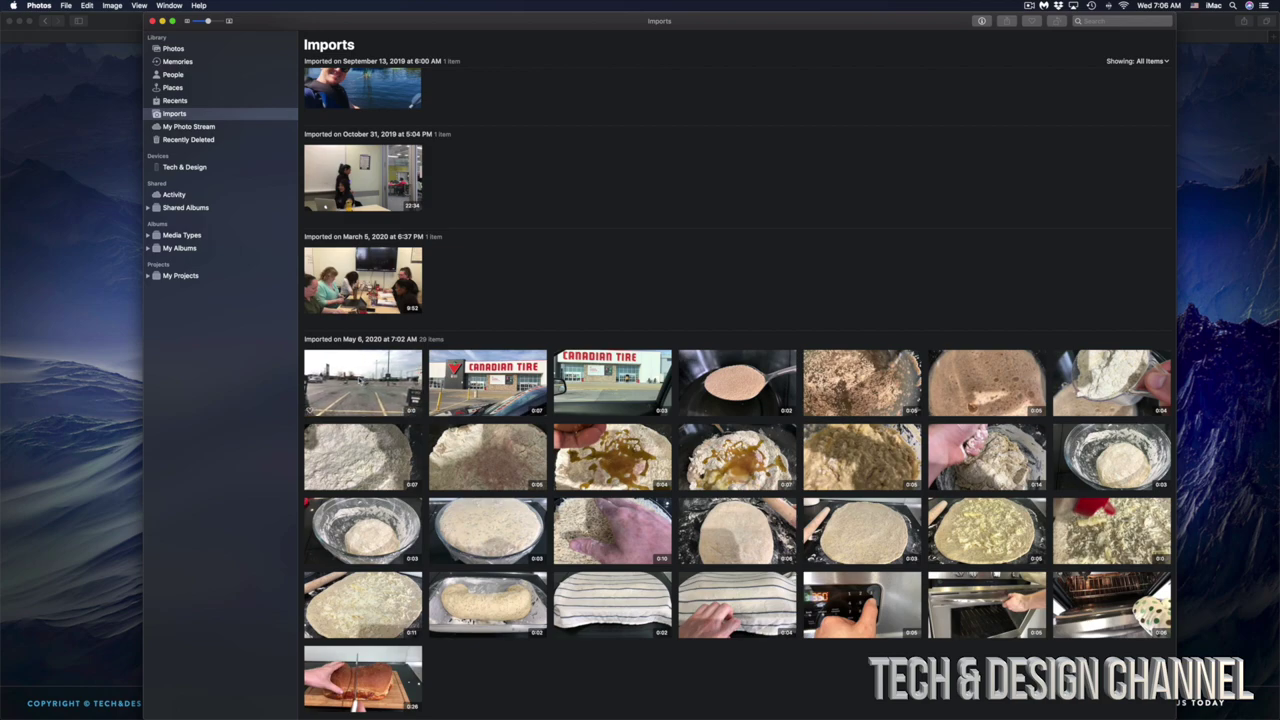
Select the first May 6 video and scroll down through the batch of videos
{"action": "left_click", "coordinate": [360, 381]}
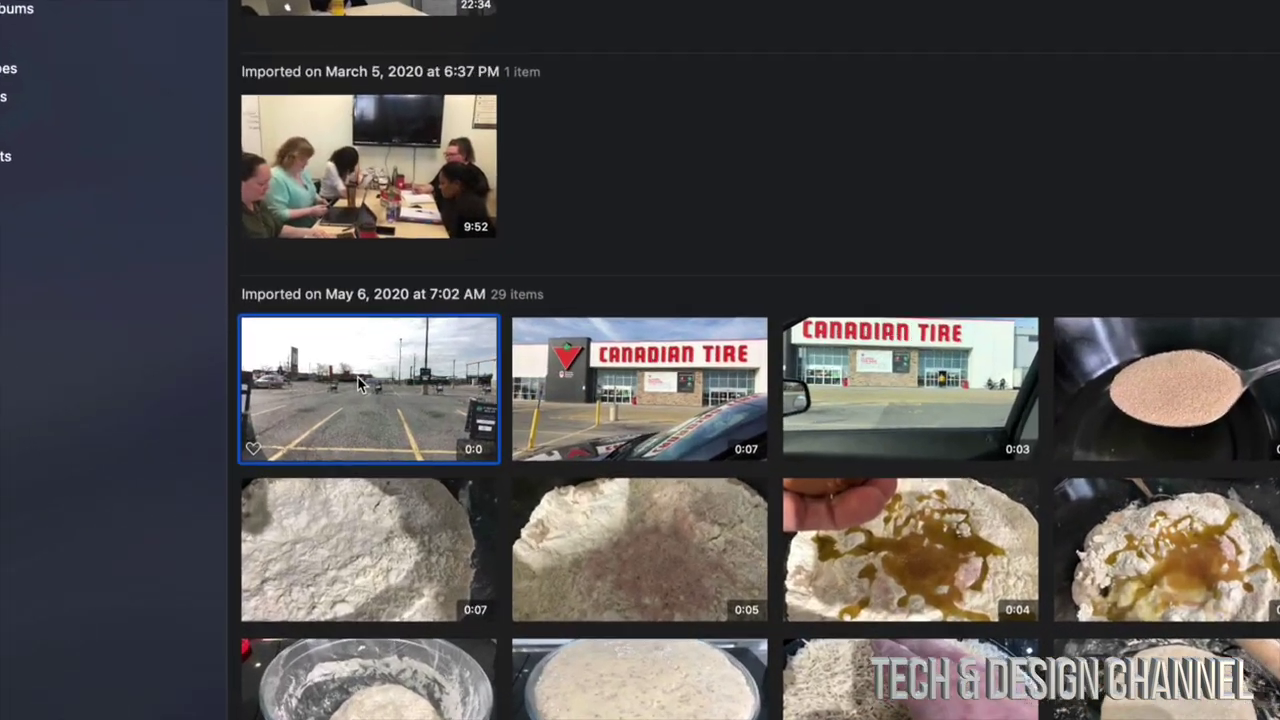
{"action": "left_click", "coordinate": [623, 294]}
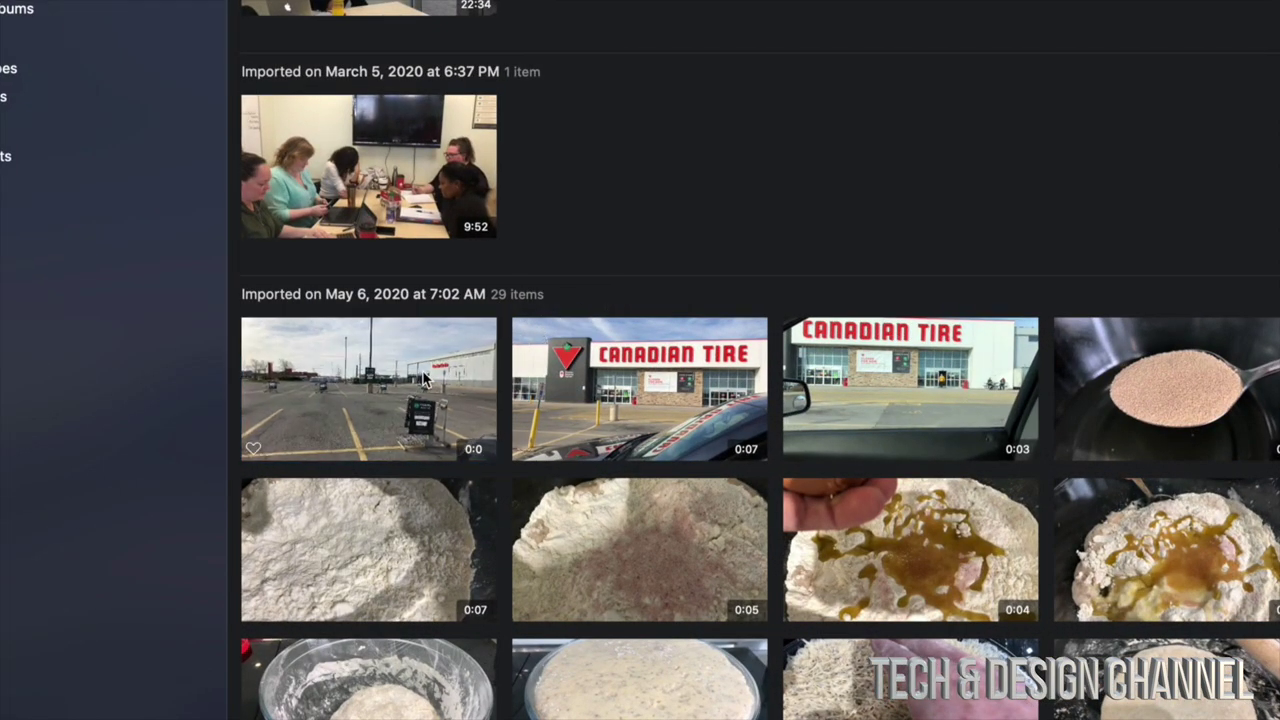
{"action": "left_click", "coordinate": [352, 372]}
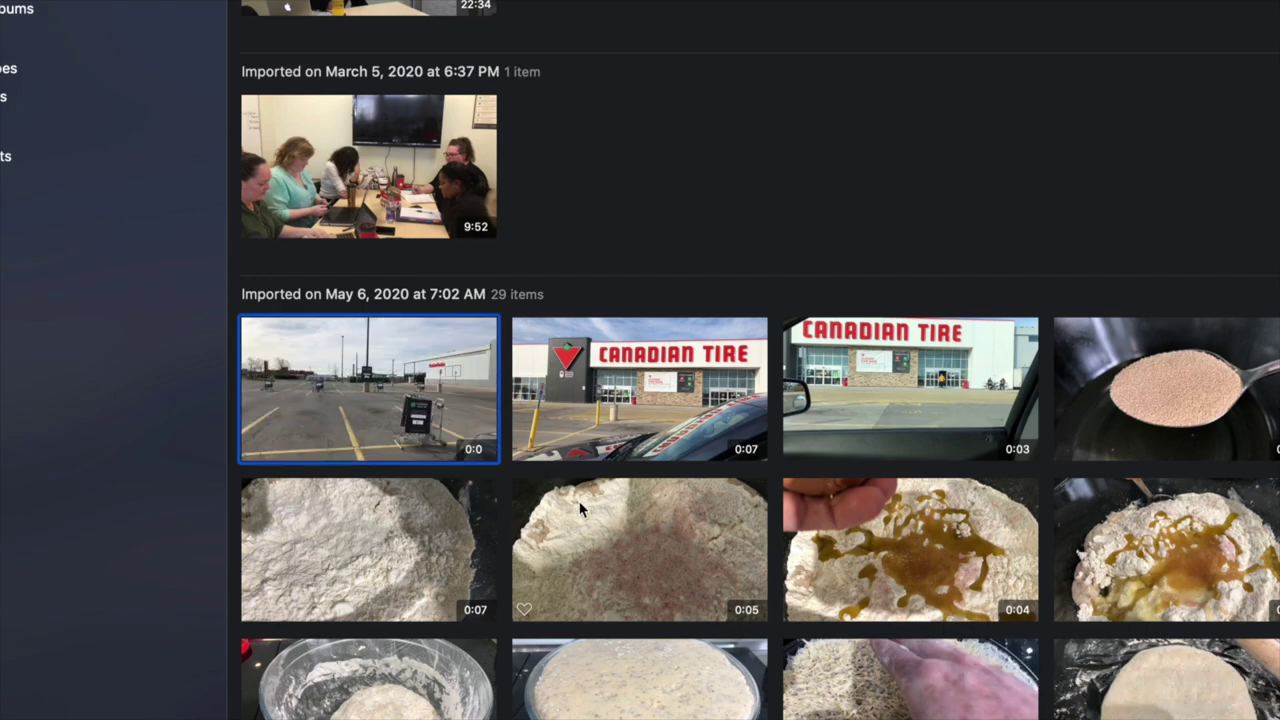
{"action": "scroll", "coordinate": [588, 680], "scroll_direction": "down", "scroll_amount": 5}
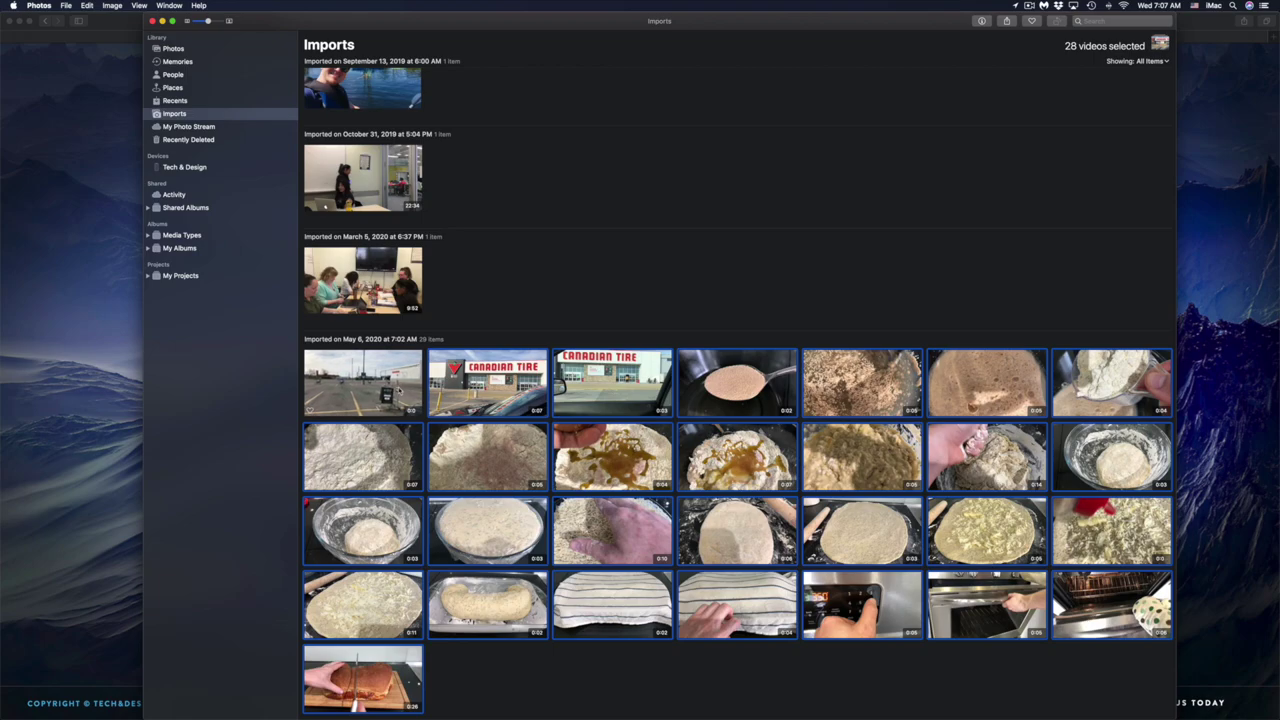
{"action": "scroll", "coordinate": [1051, 594], "scroll_direction": "down", "scroll_amount": 1}
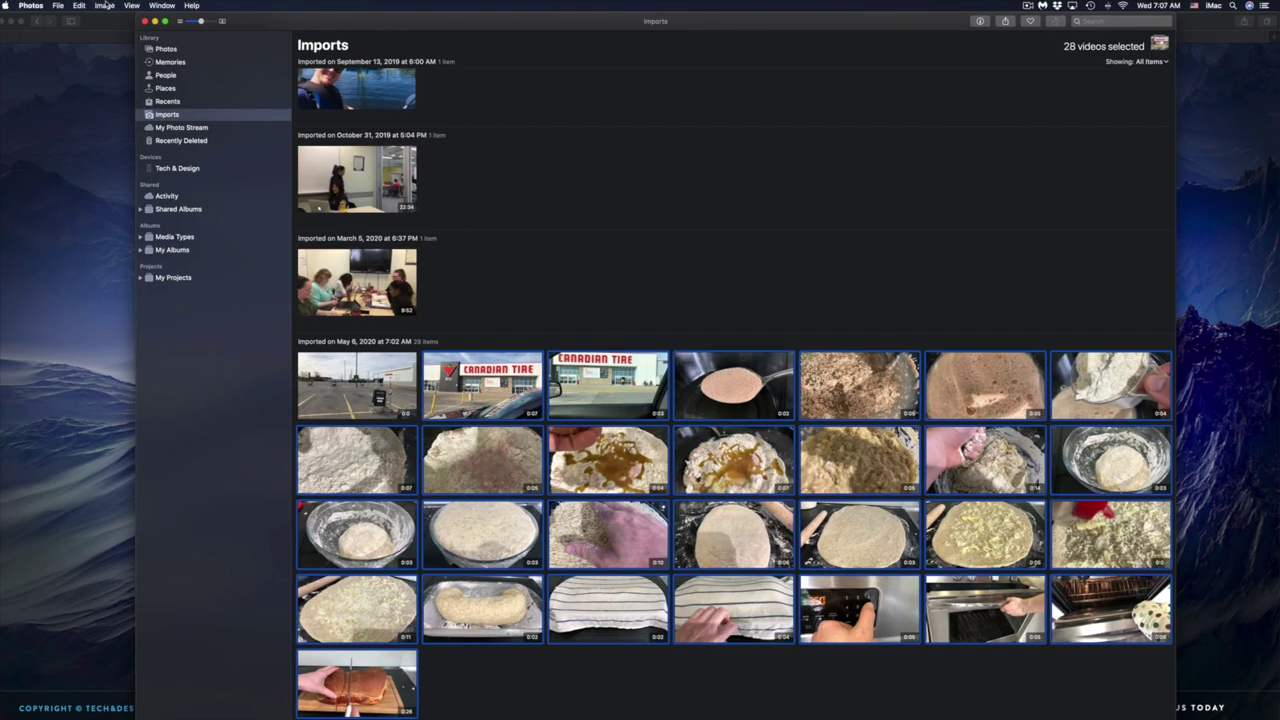
Export the selected videos as unmodified originals with Use File Name and Subfolder None
{"action": "left_click", "coordinate": [59, 6]}
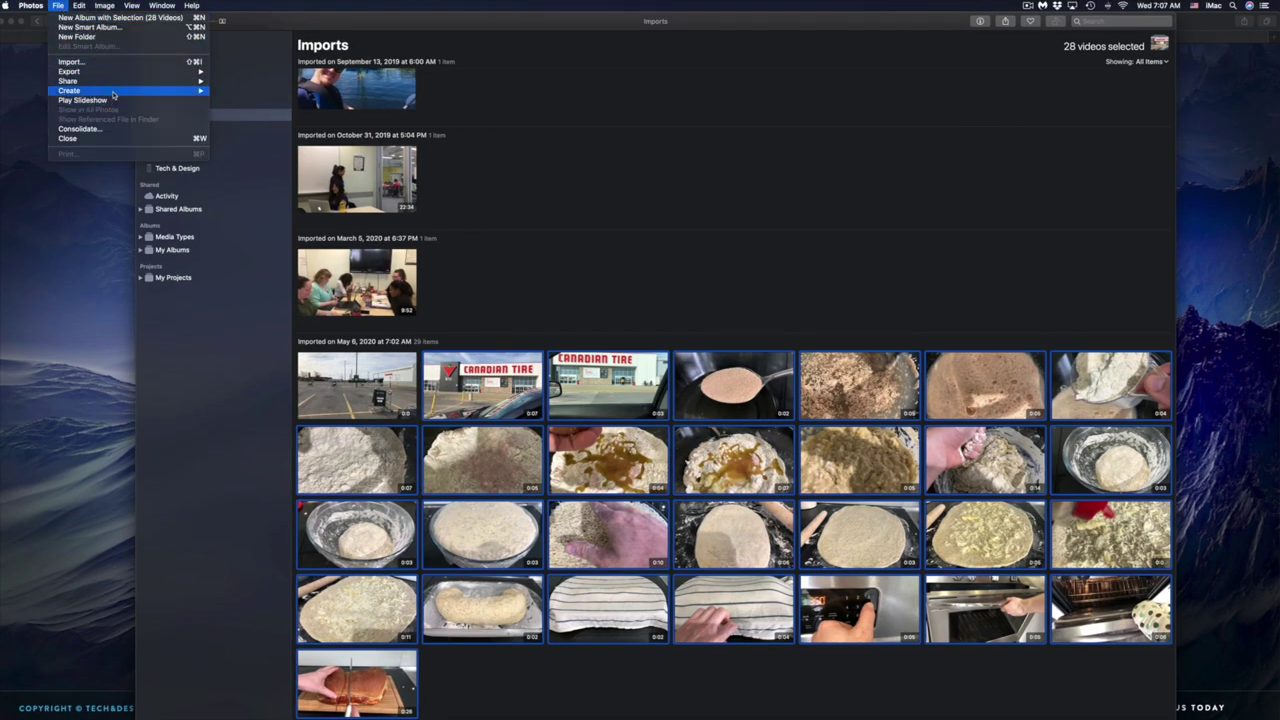
{"action": "mouse_move", "coordinate": [118, 82]}
{"action": "left_click", "coordinate": [273, 82]}
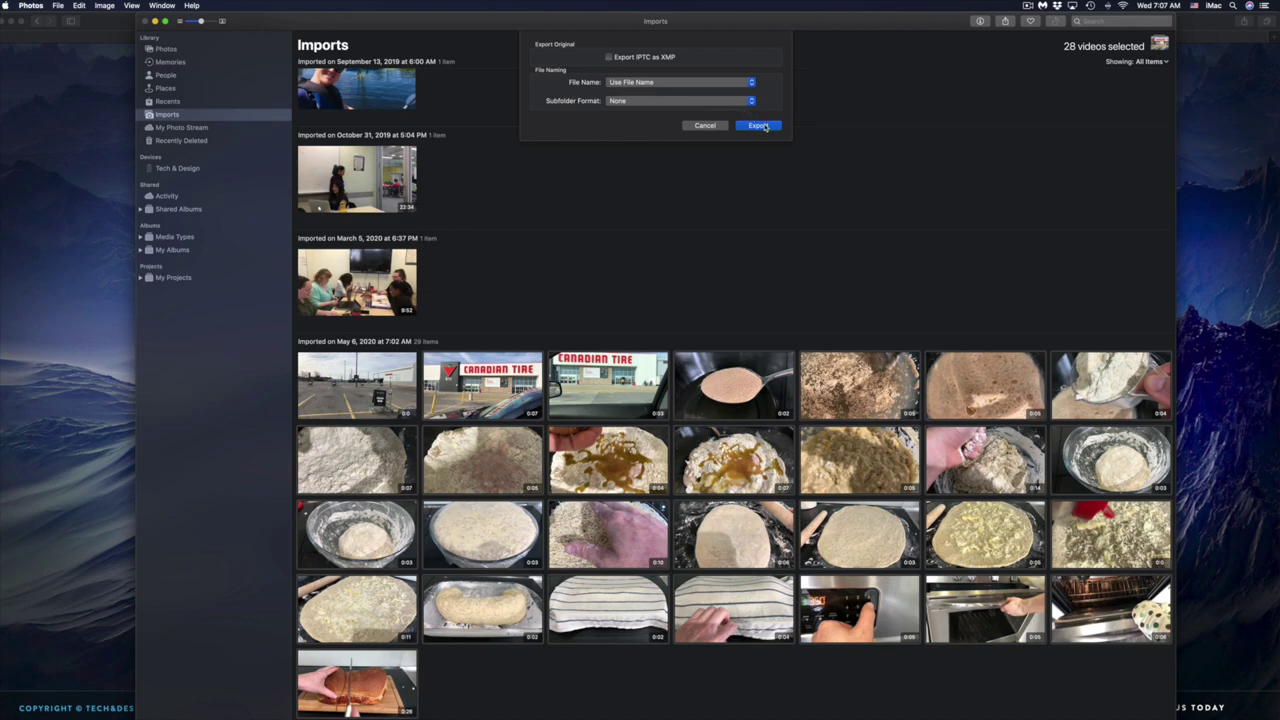
{"action": "left_click", "coordinate": [759, 125]}
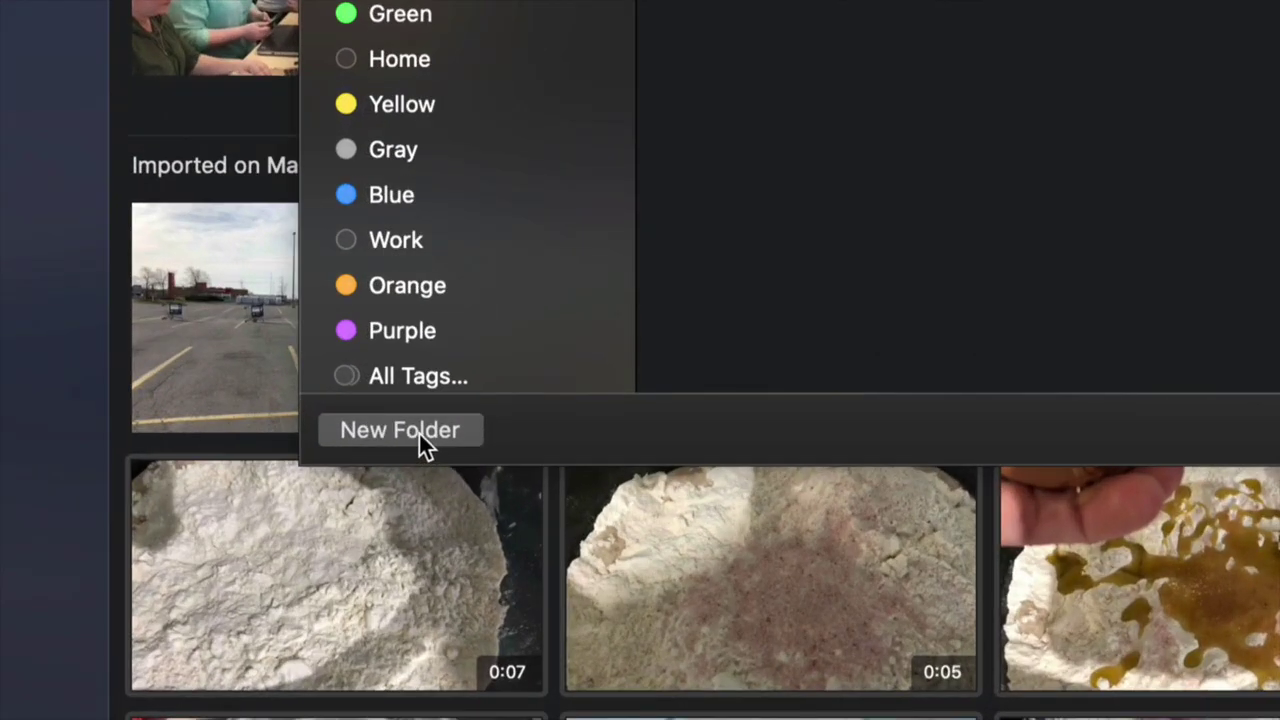
Create a Desktop folder named 'viodseseadasd' and export the 28 originals into it
{"action": "left_click", "coordinate": [419, 434]}
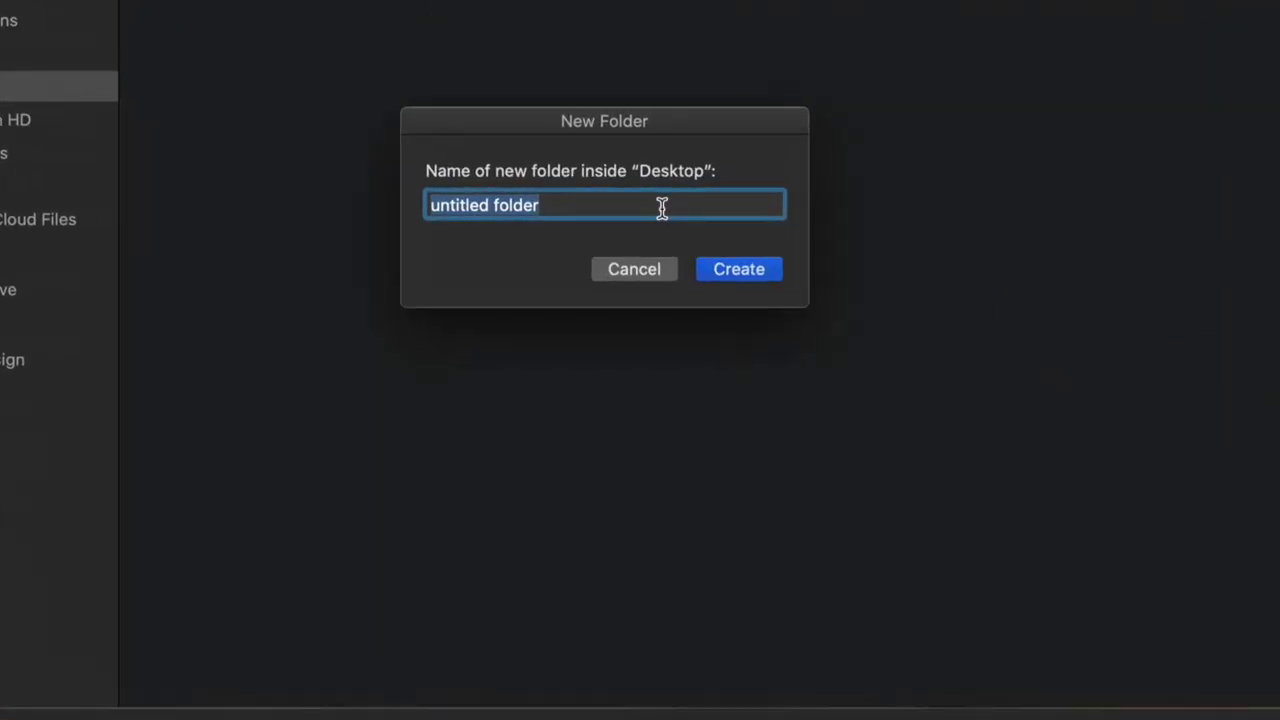
{"action": "type", "text": "viods"}
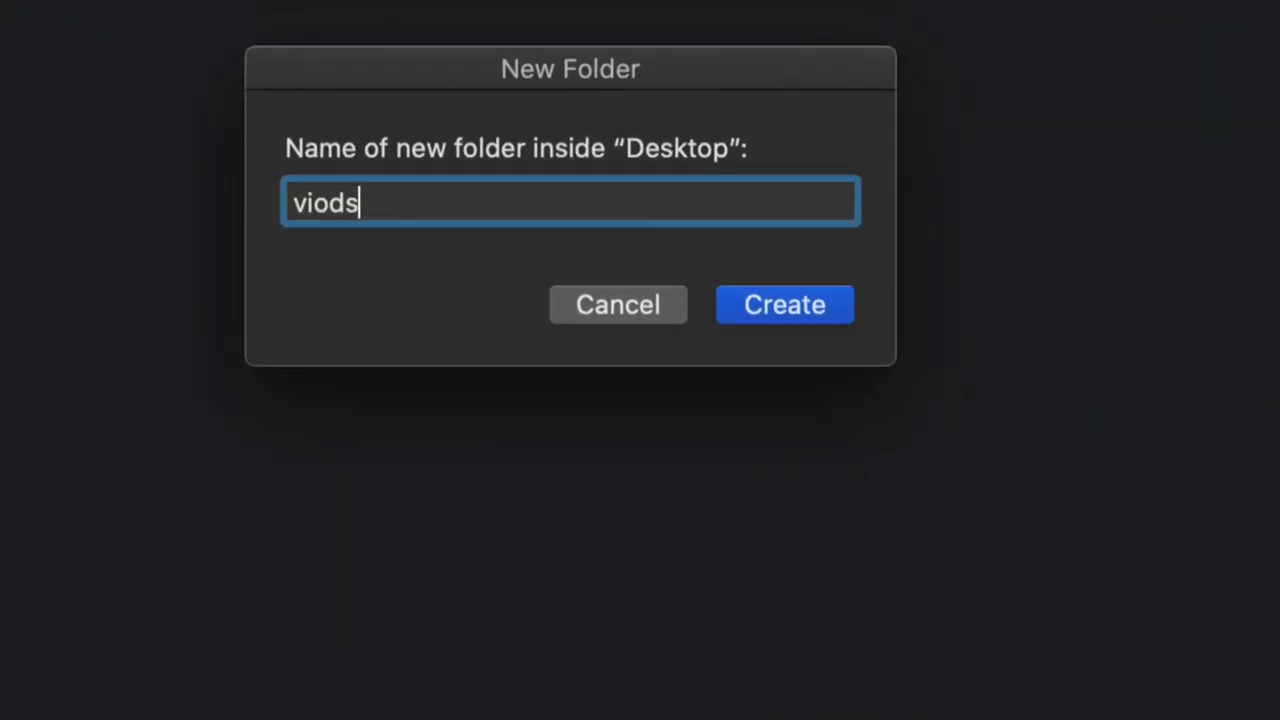
{"action": "type", "text": "eseadasd"}
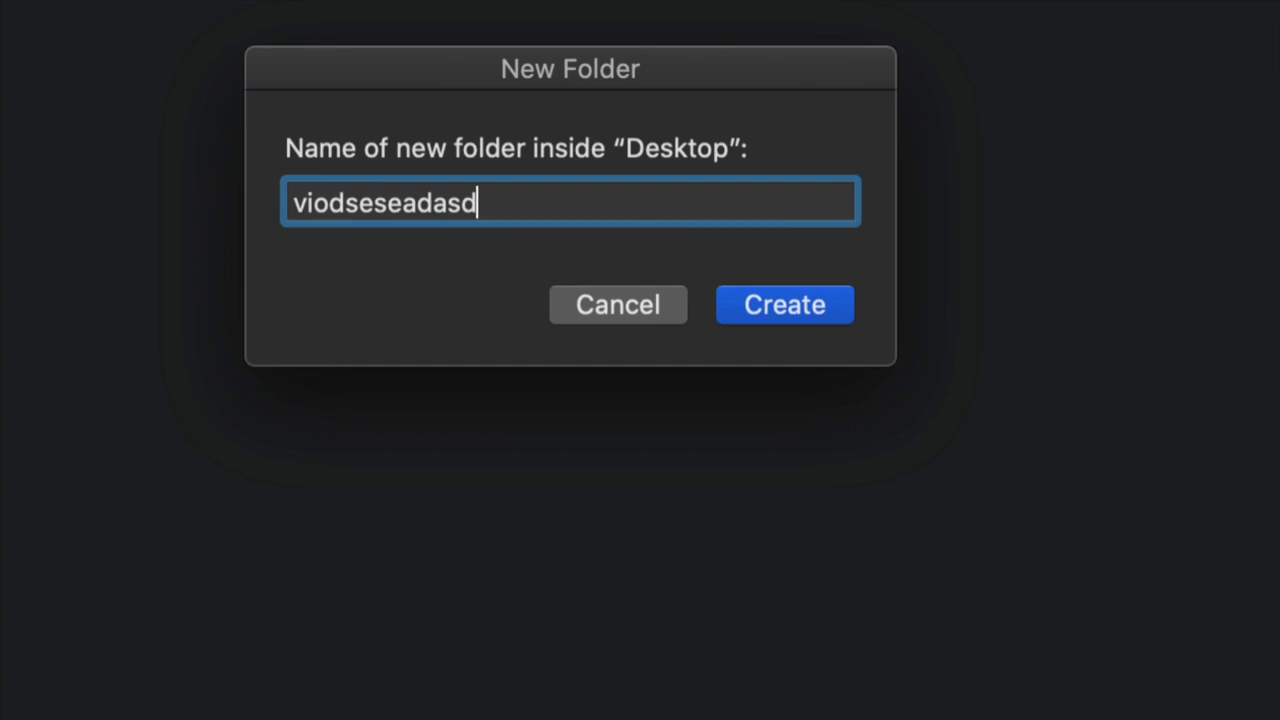
{"action": "left_click", "coordinate": [805, 300]}
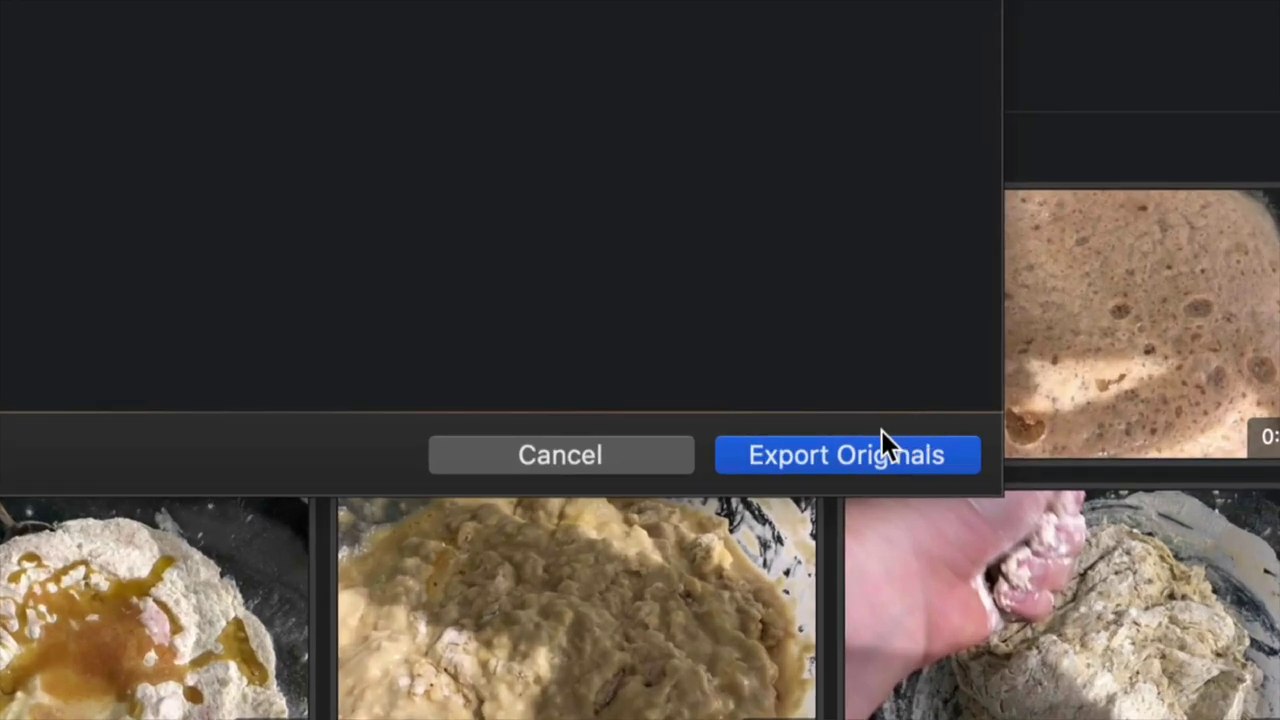
{"action": "left_click", "coordinate": [824, 460]}
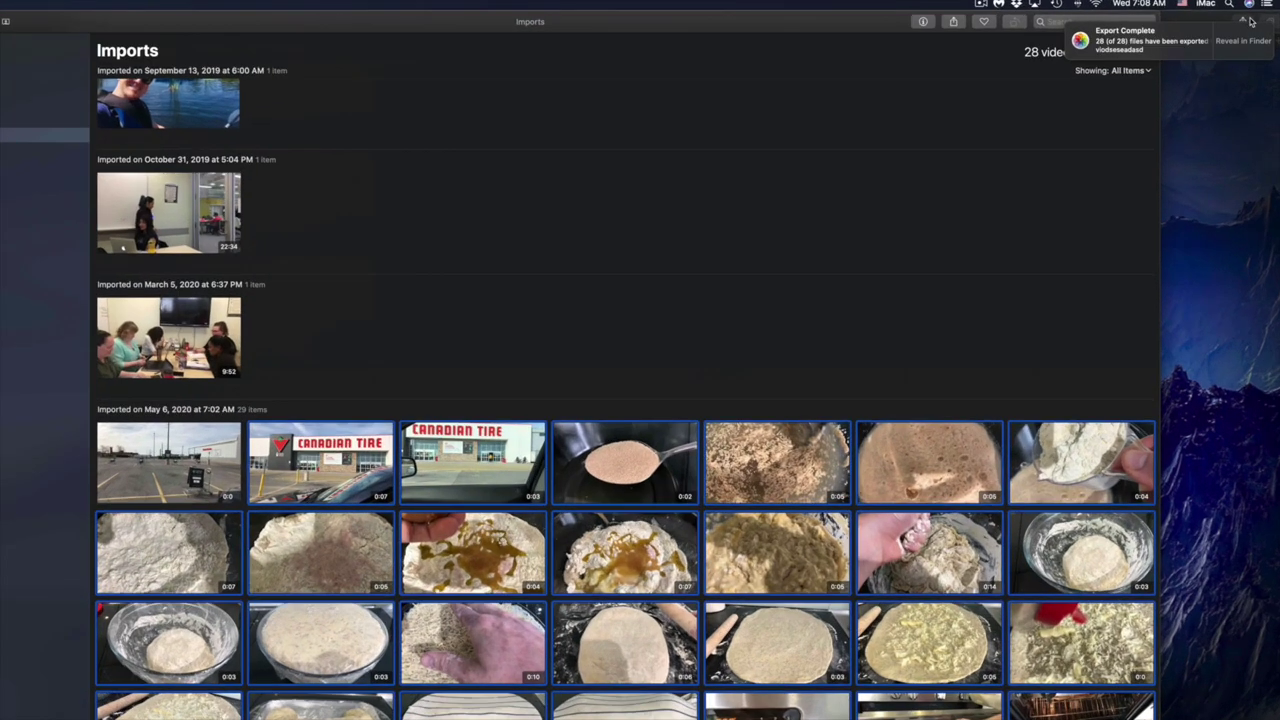
Reveal the 'viodseseadasd' export folder in Finder from the Export Complete notification
{"action": "mouse_move", "coordinate": [1248, 19]}
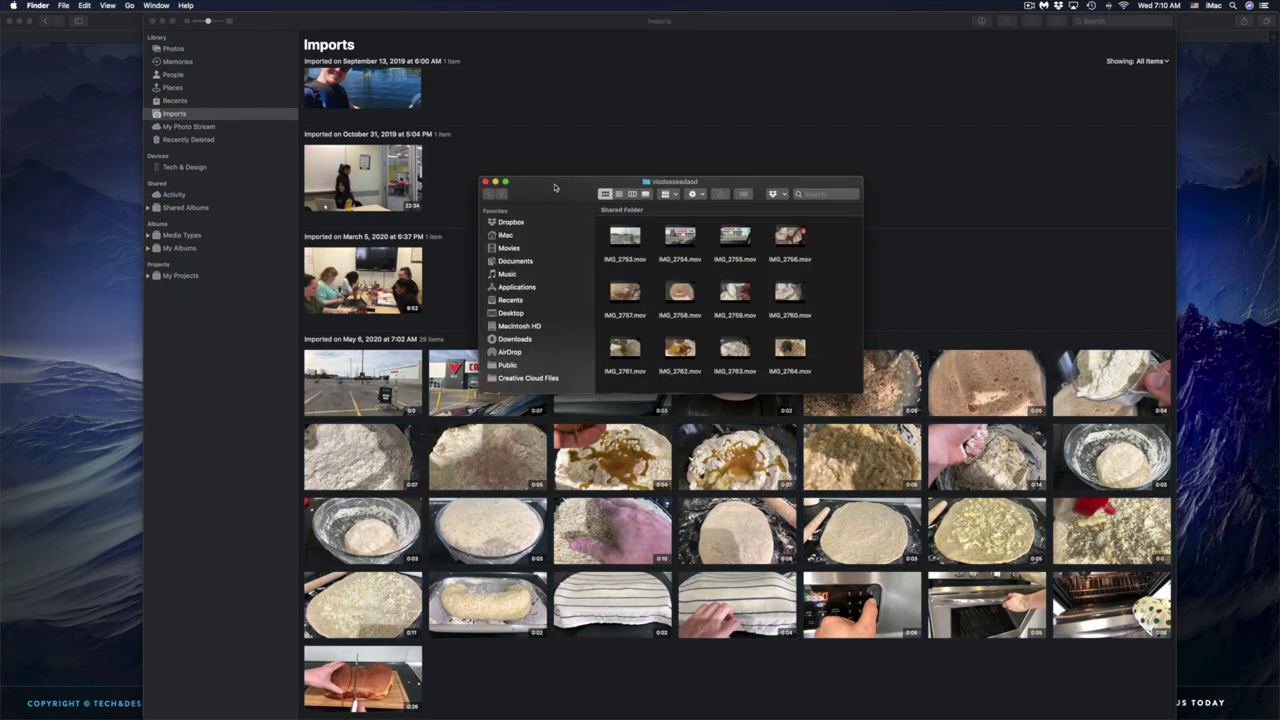
Move the Finder window lower, enlarge it, and scroll through the exported .mov files
{"action": "left_click_drag", "start_coordinate": [555, 187], "coordinate": [507, 227]}
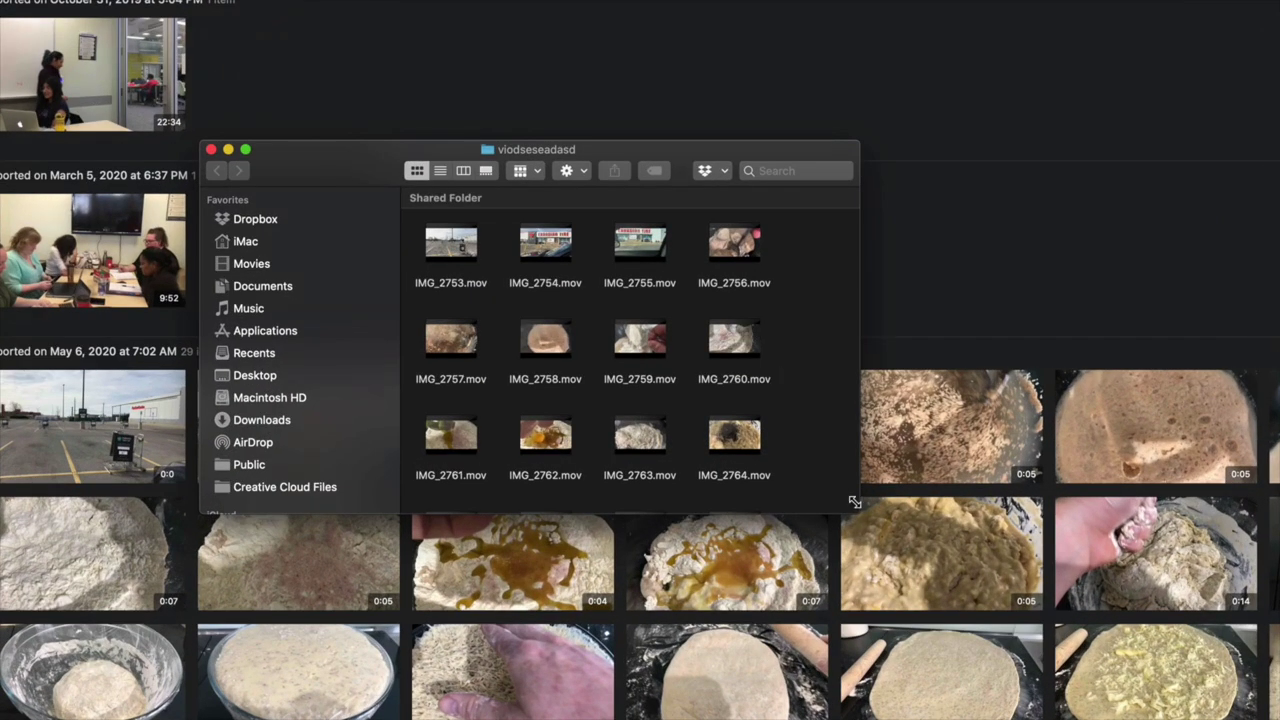
{"action": "left_click_drag", "start_coordinate": [855, 502], "coordinate": [1058, 705]}
{"action": "scroll", "coordinate": [690, 518], "scroll_direction": "down", "scroll_amount": 2}
{"action": "scroll", "coordinate": [690, 518], "scroll_direction": "down", "scroll_amount": 3}
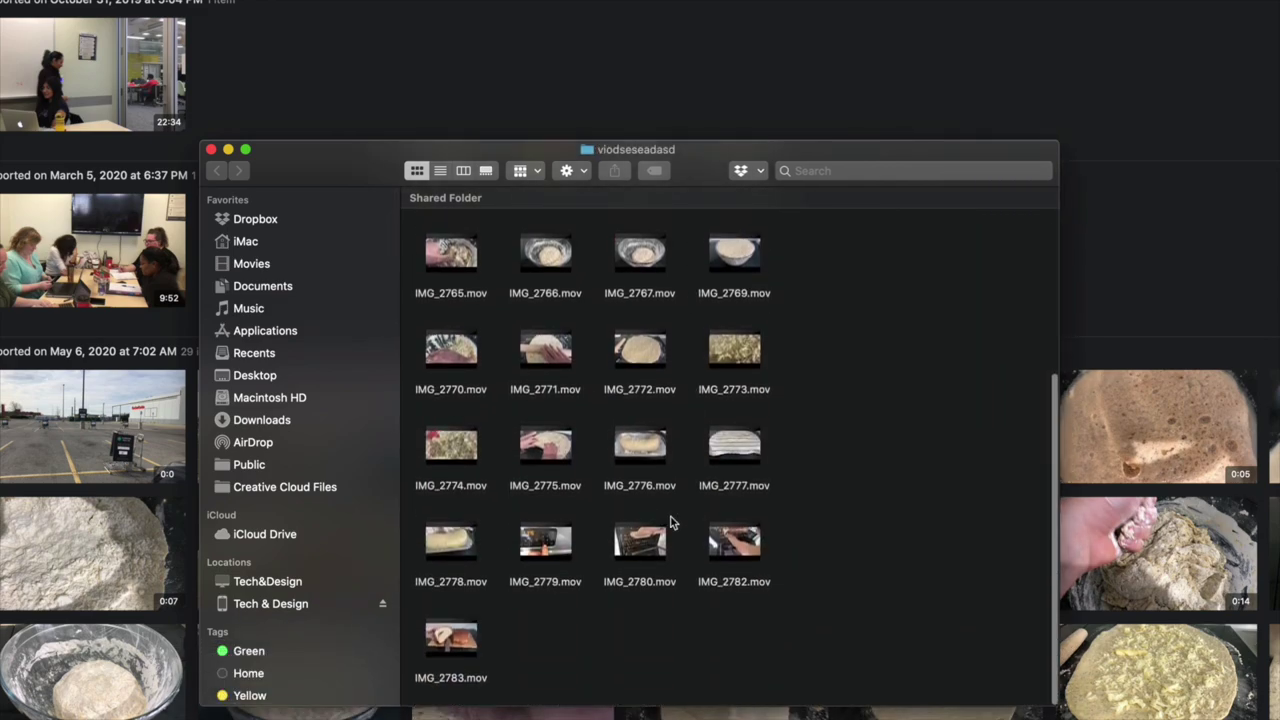
Check Get Info for IMG_2776.mov, confirming 3840×2160 dimensions, then close the Info window
{"action": "right_click", "coordinate": [661, 452]}
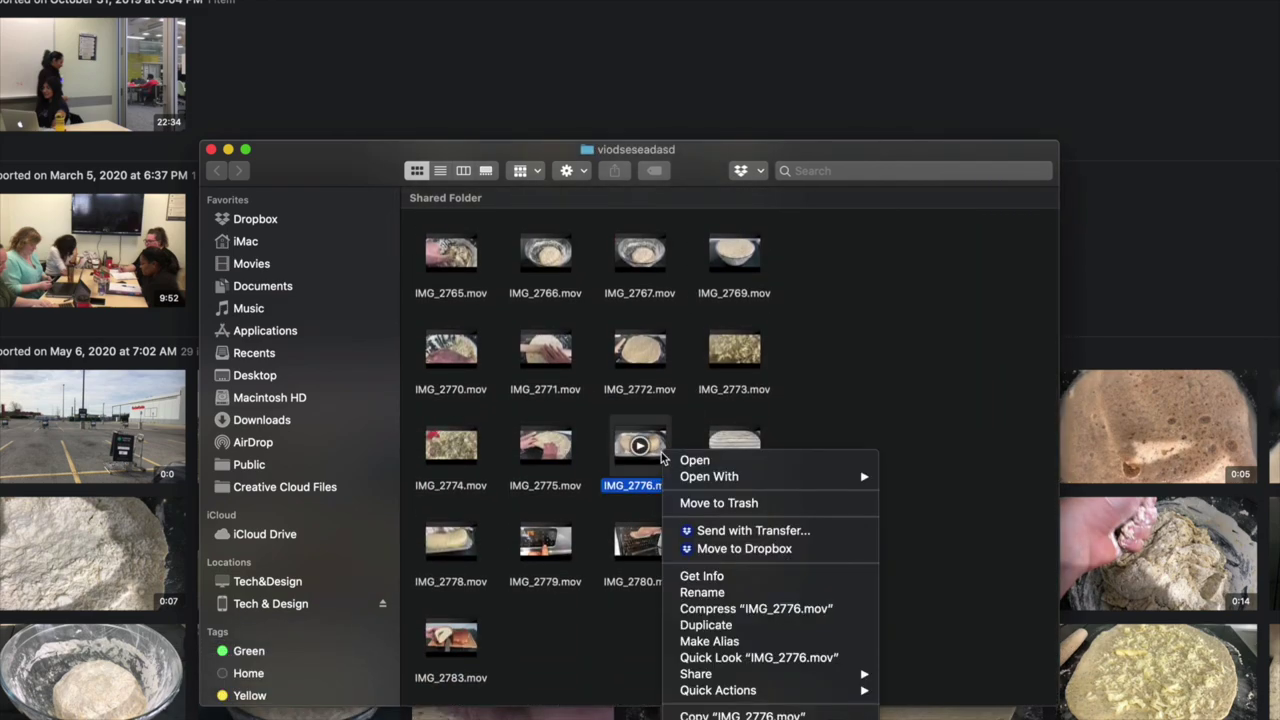
{"action": "left_click", "coordinate": [741, 580]}
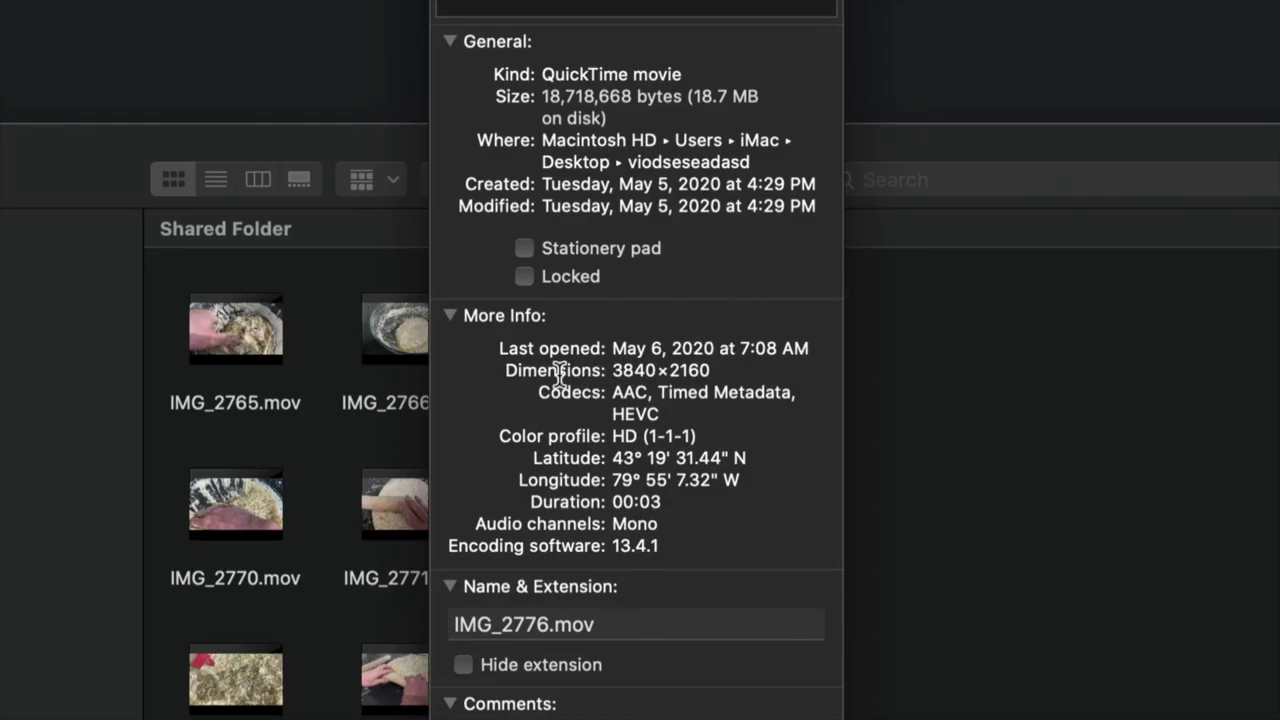
{"action": "left_click_drag", "start_coordinate": [503, 370], "coordinate": [677, 375]}
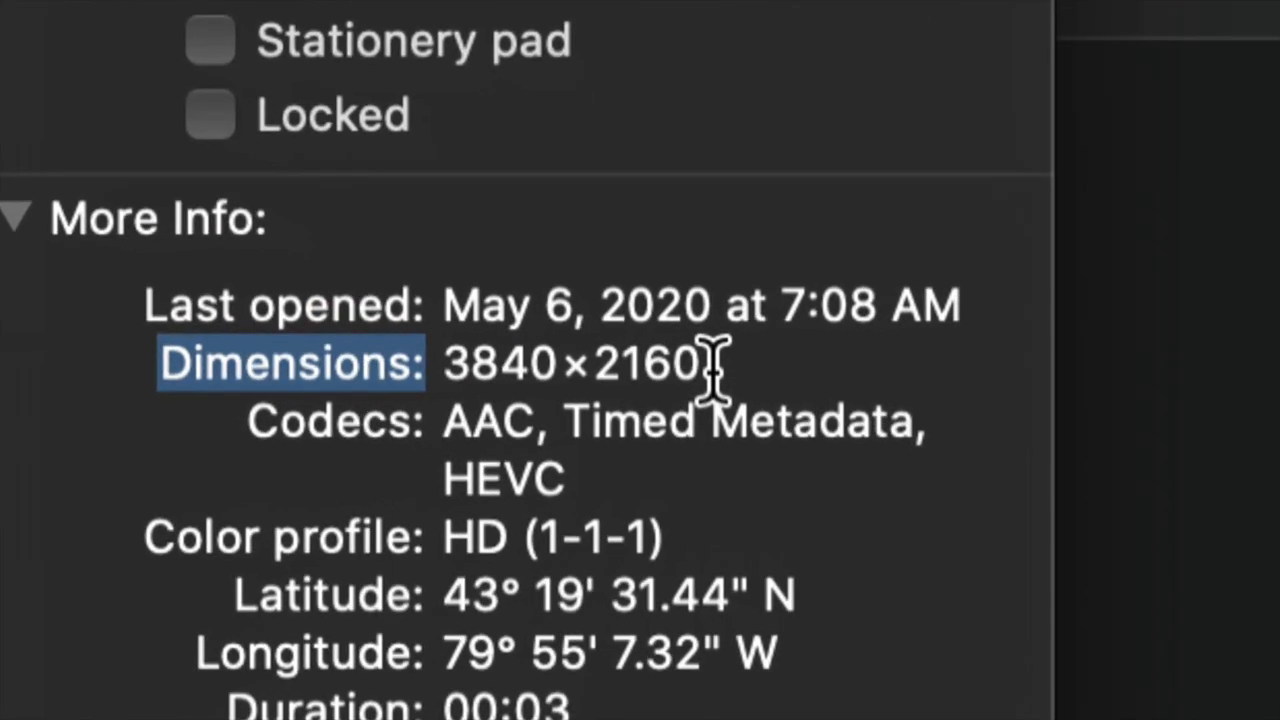
{"action": "left_click_drag", "start_coordinate": [710, 368], "coordinate": [506, 370]}
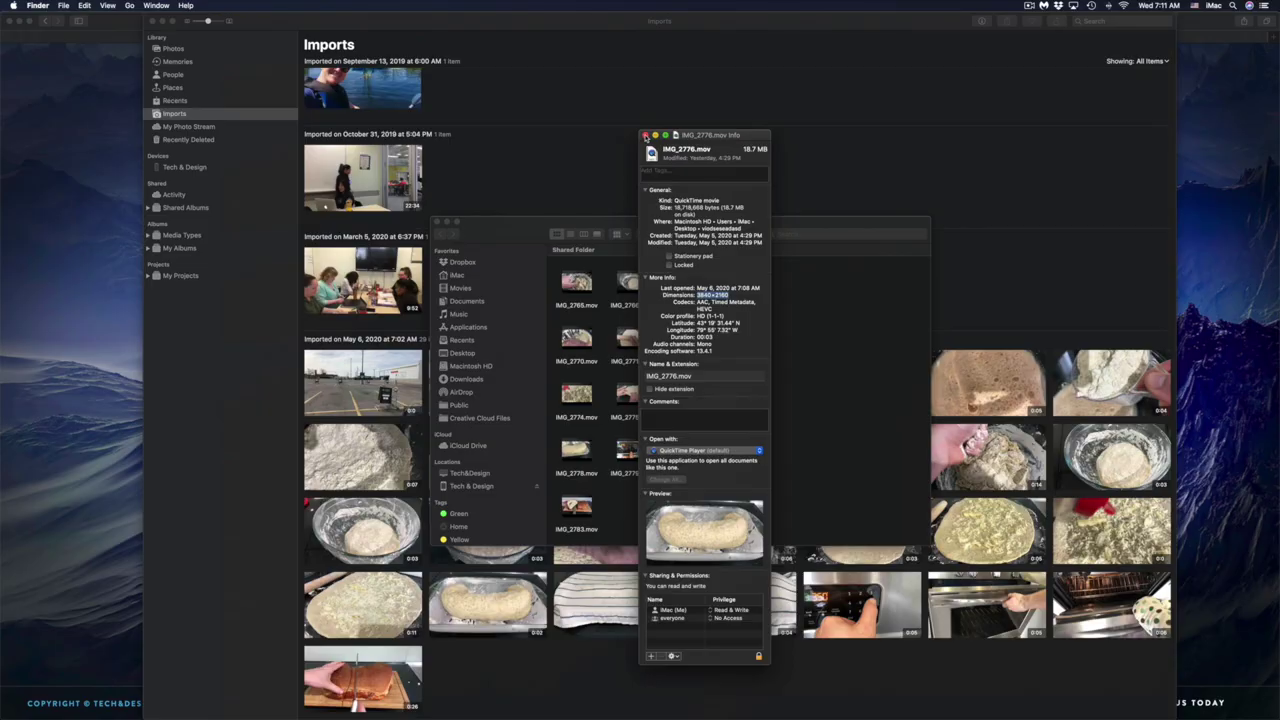
{"action": "left_click", "coordinate": [645, 135]}
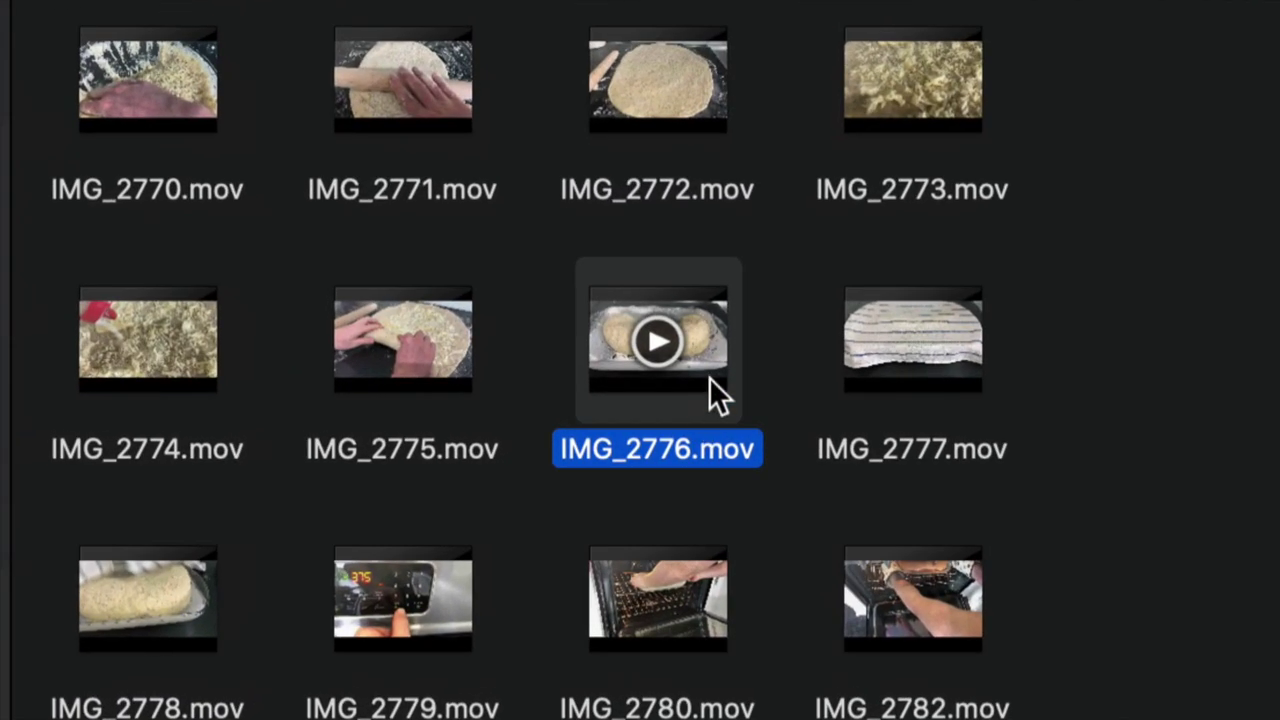
{"action": "right_click", "coordinate": [709, 377]}
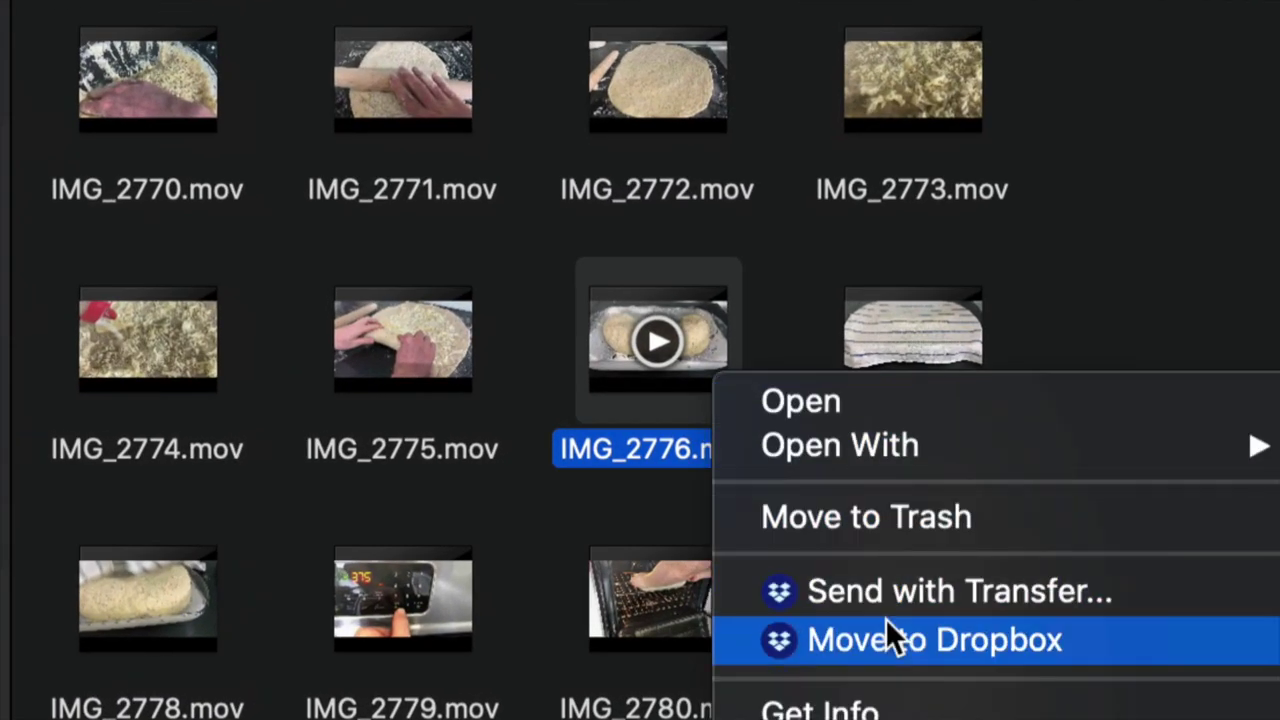